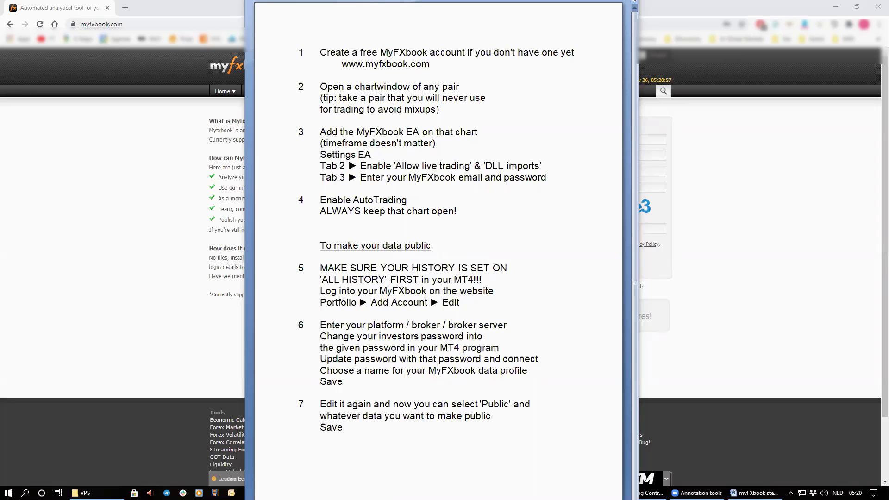
# - Bring the Myfxbook homepage in front of the Notepad setup instructions
pyautogui.click(762, 122)
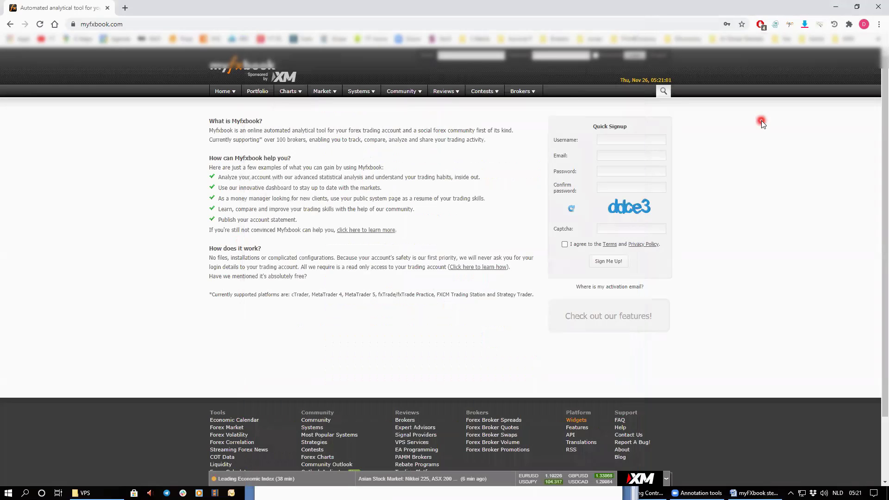
# - Switch from the Myfxbook browser page to the VPS remote desktop running MetaTrader 4
pyautogui.click(291, 77)
pyautogui.click(156, 38)
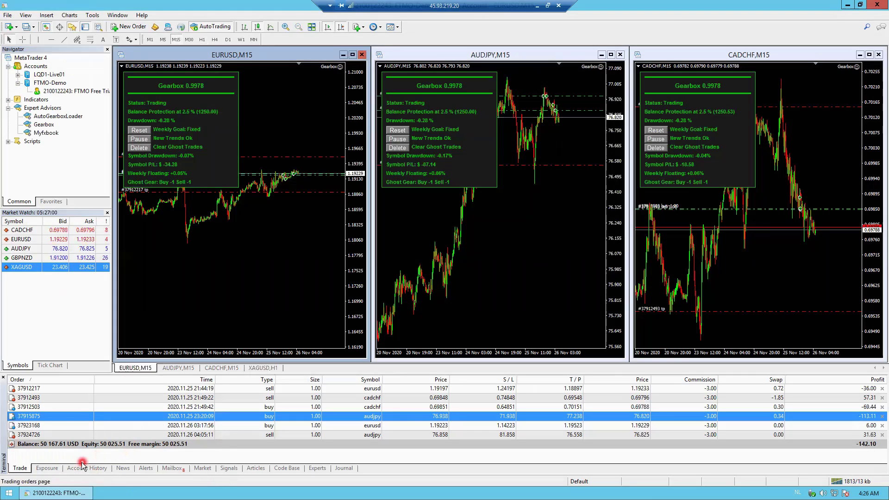
# - Show the Terminal panel and list All History in its Account History tab
pyautogui.click(86, 28)
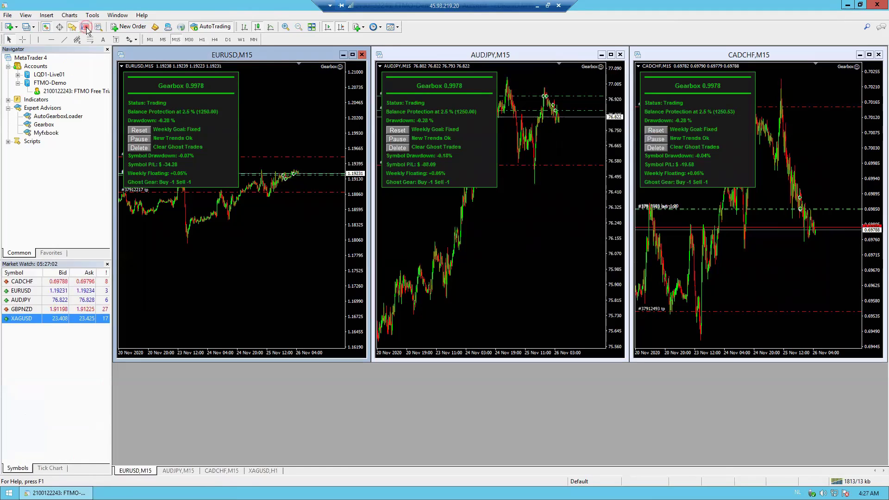
pyautogui.click(86, 27)
pyautogui.click(86, 27)
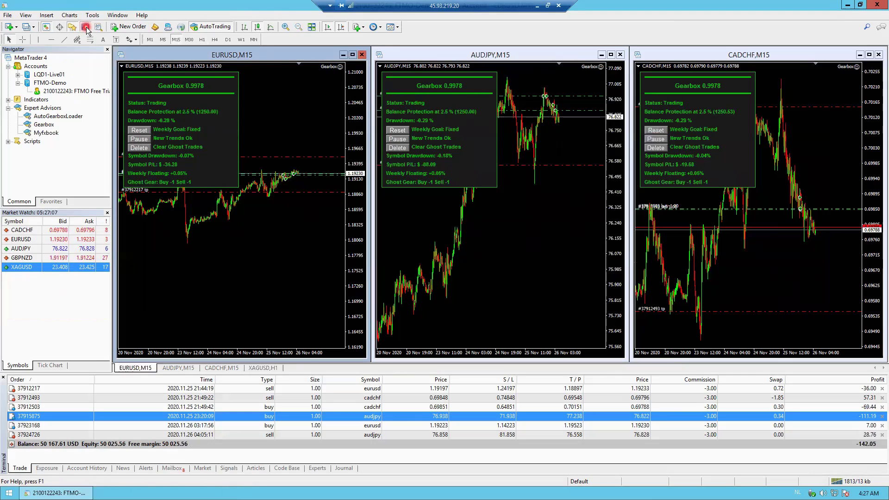
pyautogui.click(95, 469)
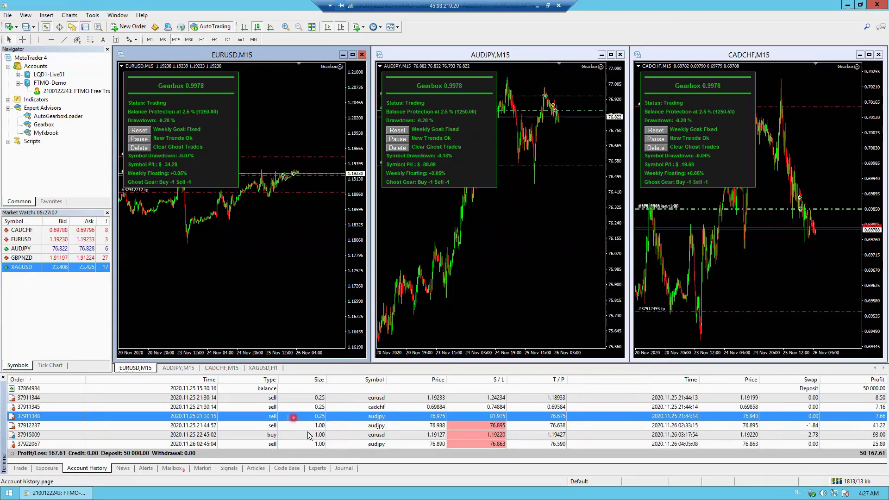
pyautogui.rightClick(347, 409)
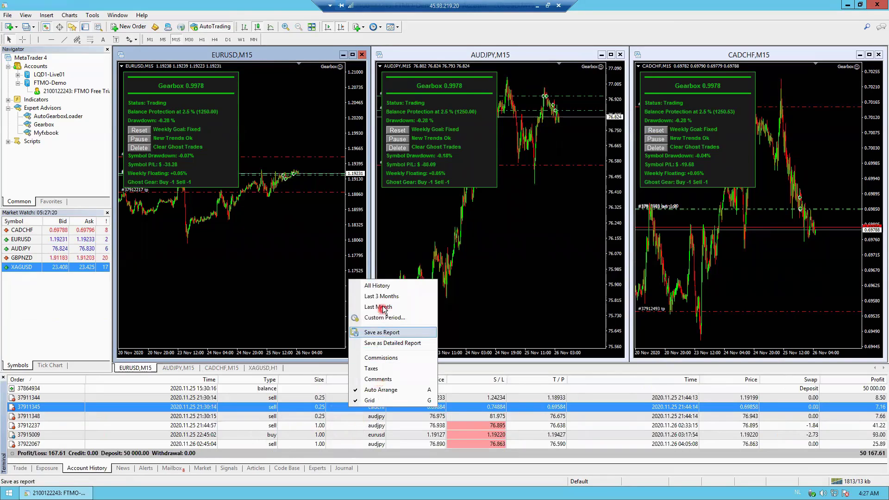
pyautogui.click(396, 286)
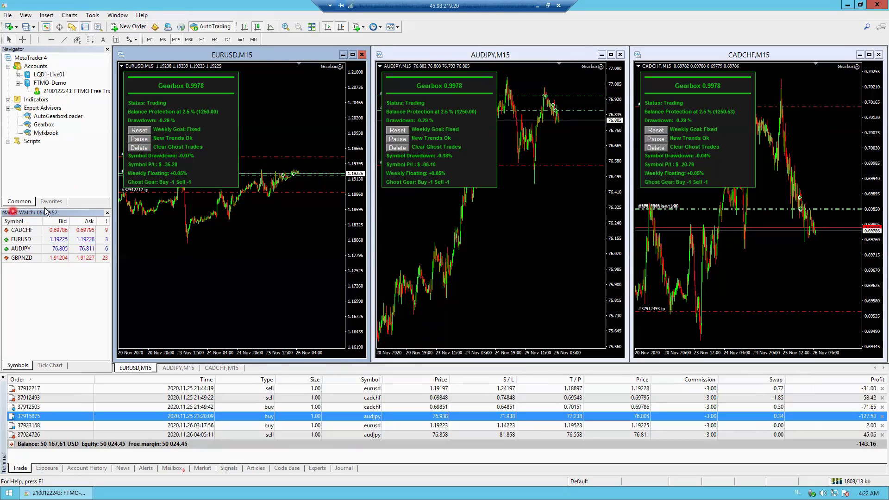
# - Add XAGUSD as a new symbol in the Market Watch quote list
pyautogui.click(47, 27)
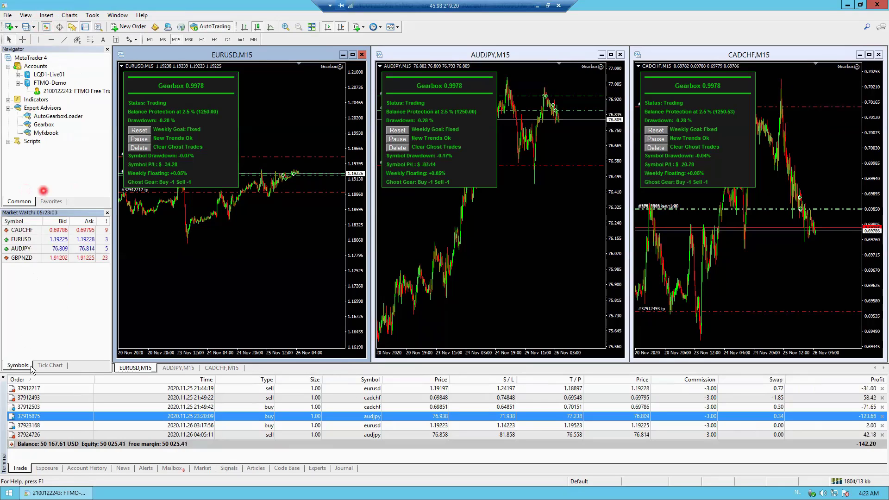
pyautogui.click(48, 366)
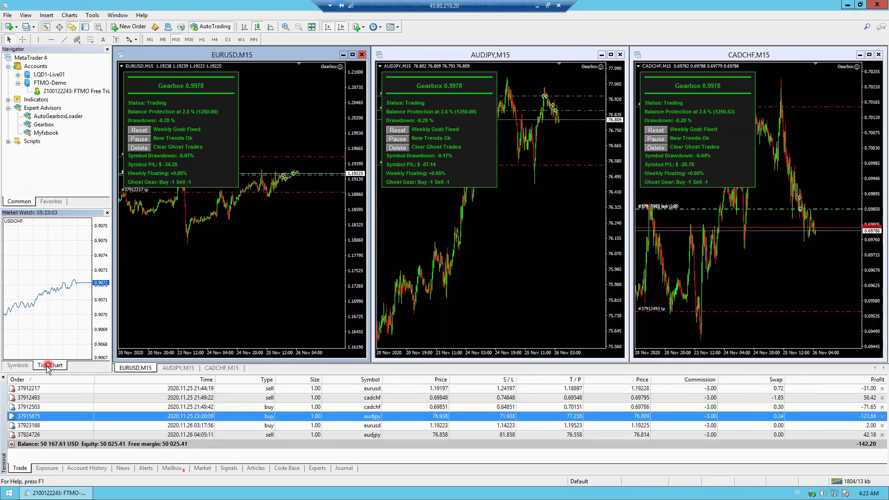
pyautogui.click(18, 365)
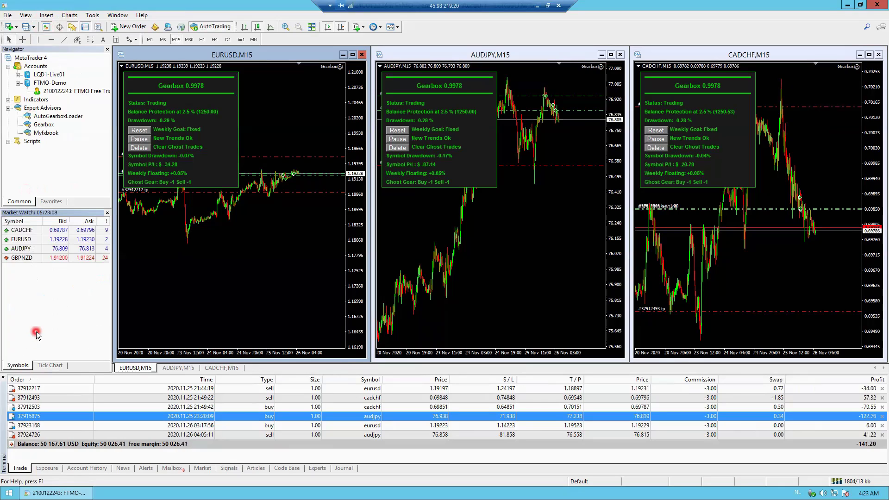
pyautogui.click(50, 297)
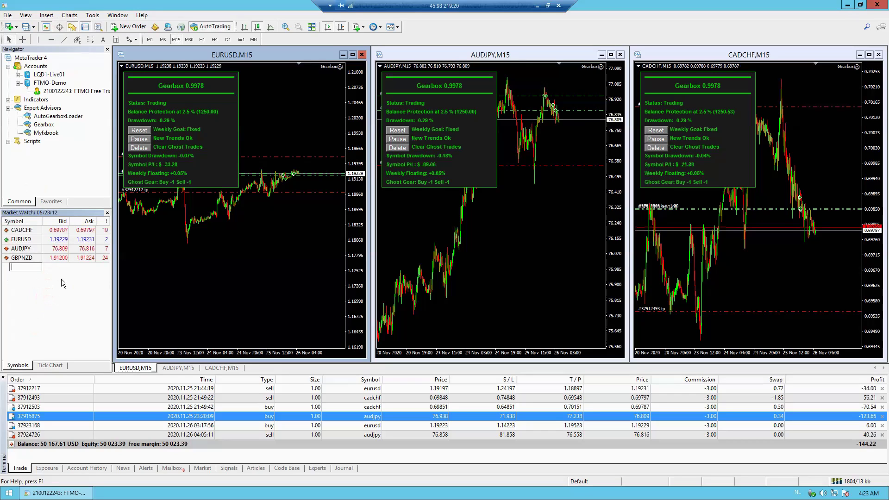
pyautogui.click(55, 282)
pyautogui.write('XAGUSD')
pyautogui.click(56, 283)
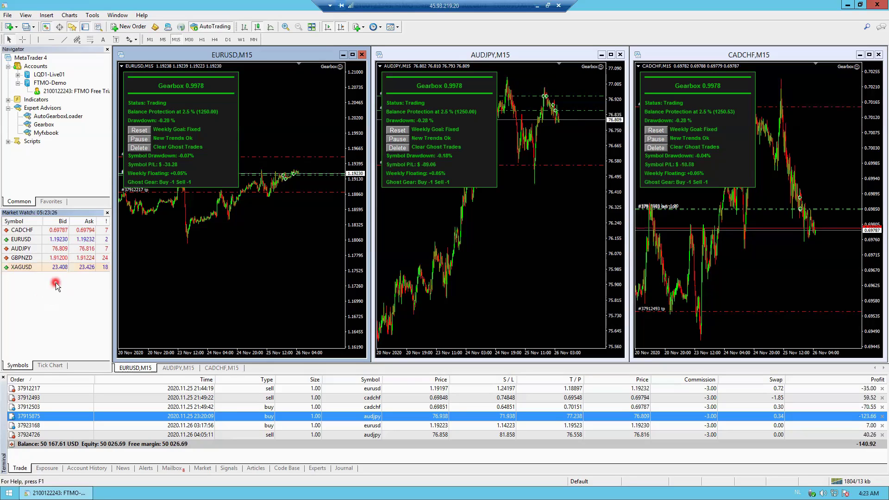
# - Open a chart window for XAGUSD from Market Watch
pyautogui.click(11, 268)
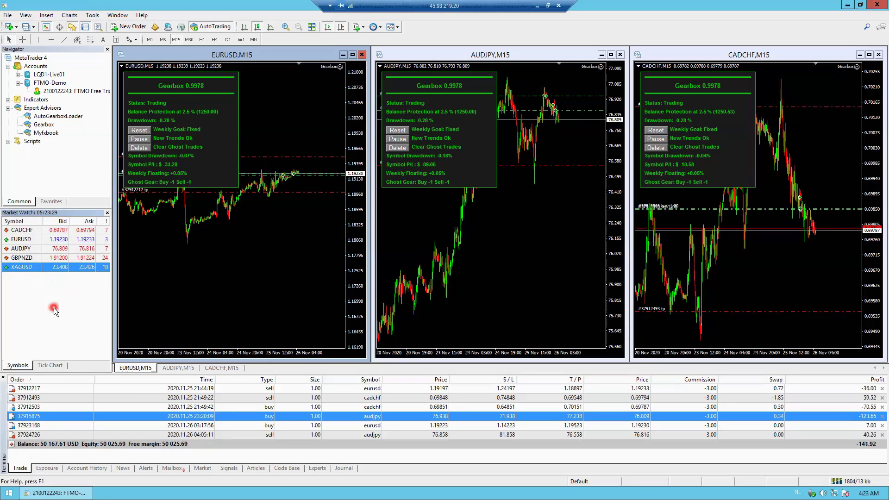
pyautogui.rightClick(31, 272)
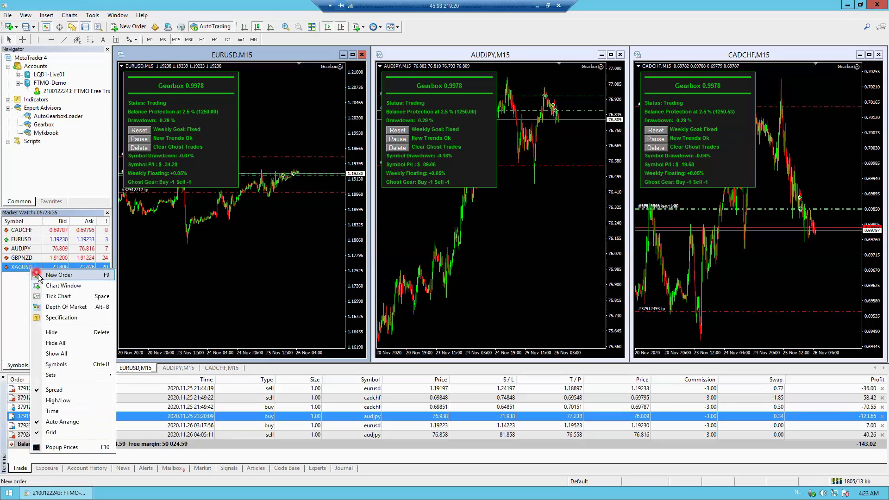
pyautogui.click(56, 286)
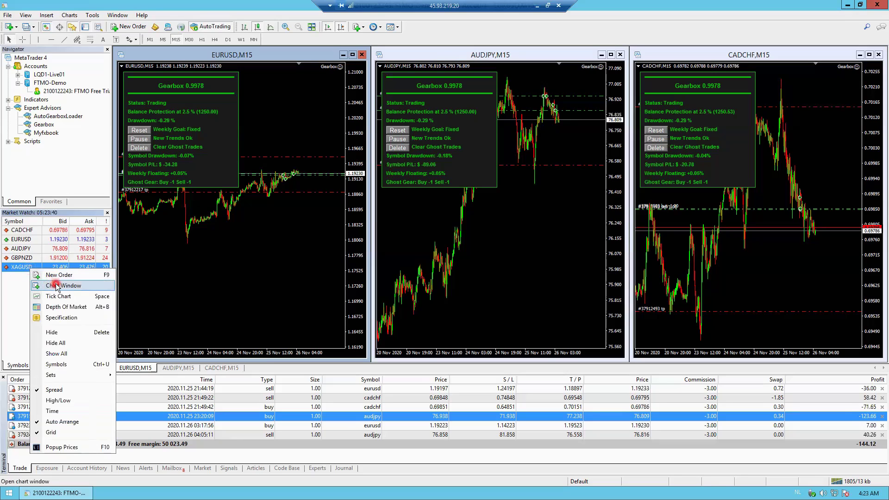
# - Move the XAGUSD H1 window up-left and drag the Myfxbook expert onto it
pyautogui.click(353, 186)
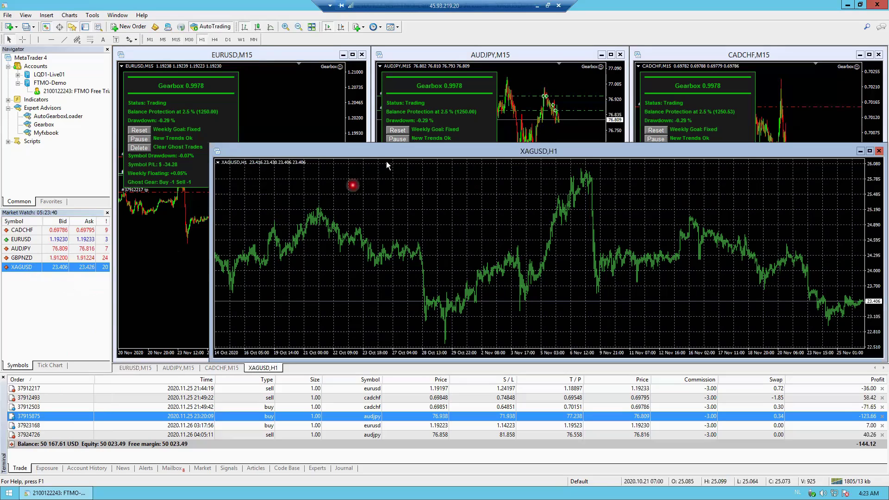
pyautogui.moveTo(391, 150); pyautogui.dragTo(326, 103)
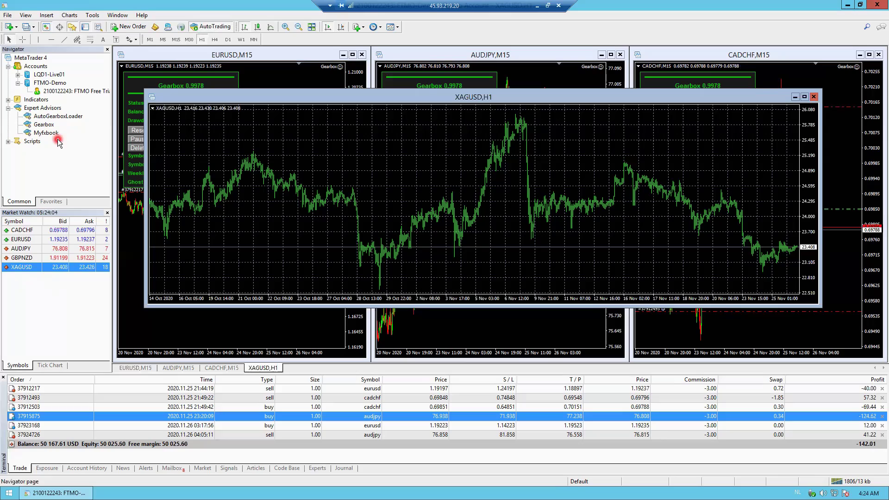
pyautogui.click(55, 134)
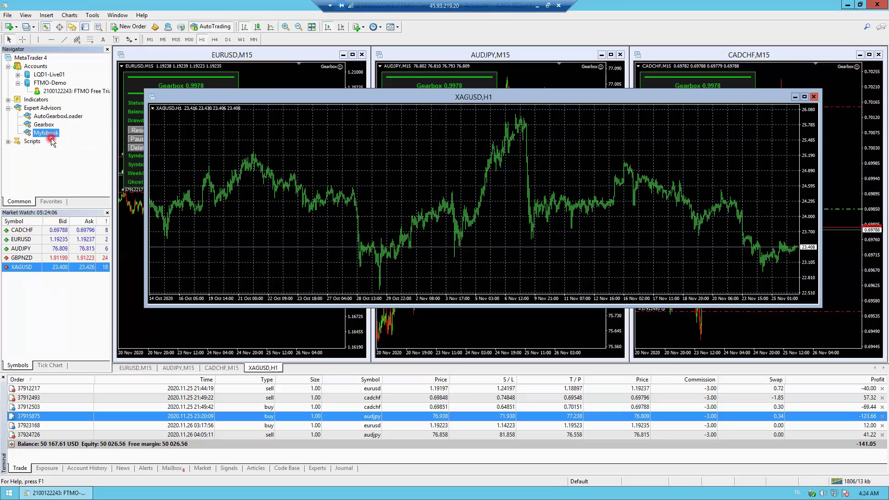
pyautogui.click(347, 134)
pyautogui.click(252, 139)
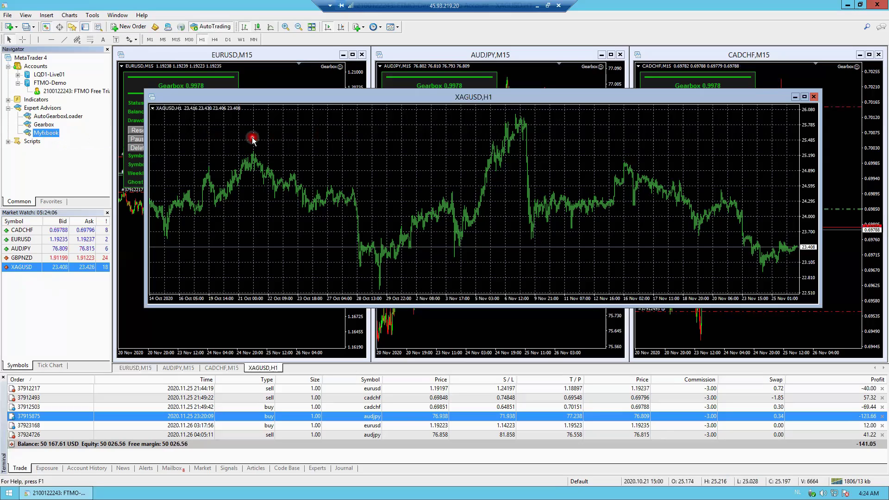
pyautogui.moveTo(46, 133)
pyautogui.mouseDown()
pyautogui.moveTo(218, 142)
pyautogui.moveTo(44, 135)
pyautogui.mouseUp()
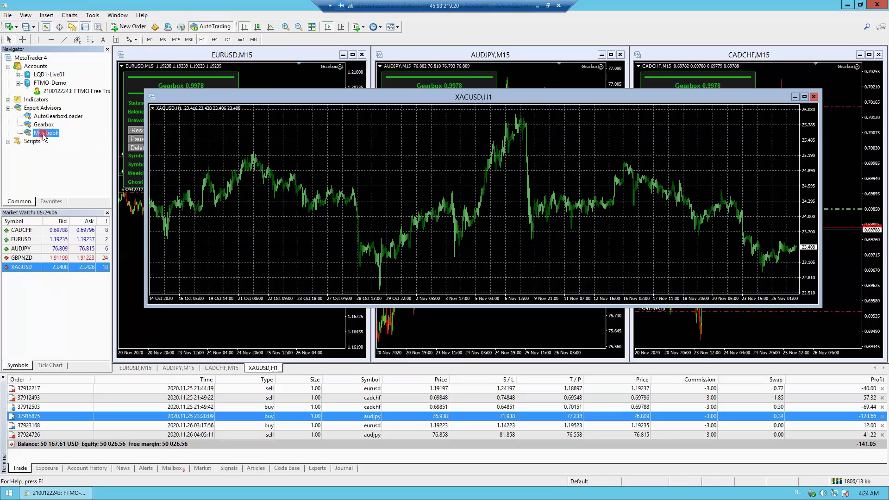
# - In the Myfxbook expert's Common settings, keep live trading enabled and allow DLL imports
pyautogui.doubleClick(44, 134)
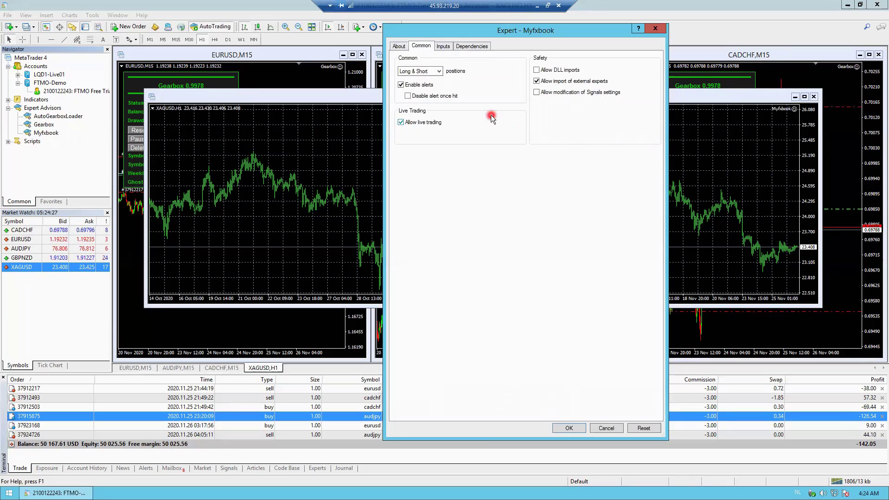
pyautogui.click(411, 48)
pyautogui.click(398, 47)
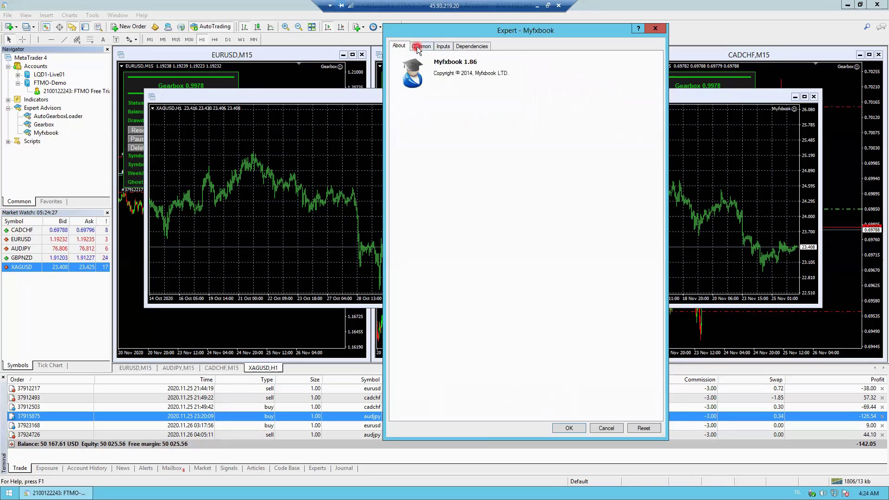
pyautogui.click(416, 46)
pyautogui.click(444, 47)
pyautogui.click(421, 46)
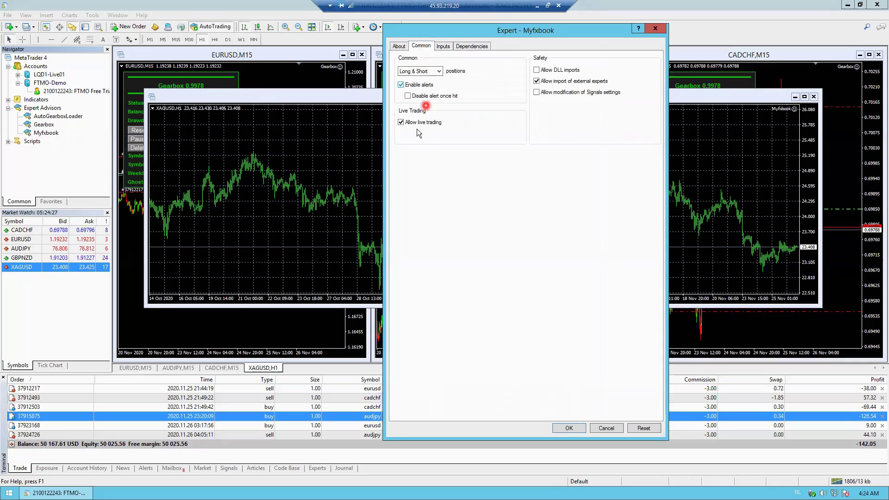
pyautogui.click(403, 124)
pyautogui.click(456, 128)
pyautogui.click(537, 70)
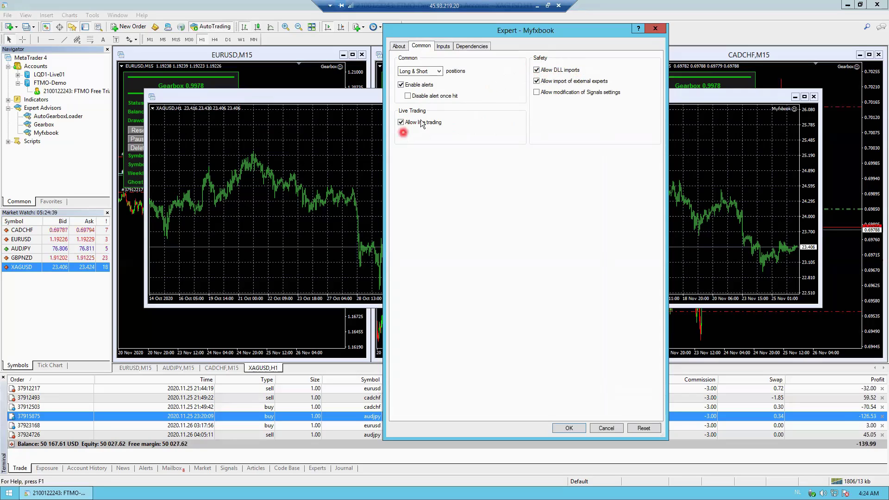
# - Enter the Myfxbook e-mail and password inputs and confirm with OK
pyautogui.click(443, 46)
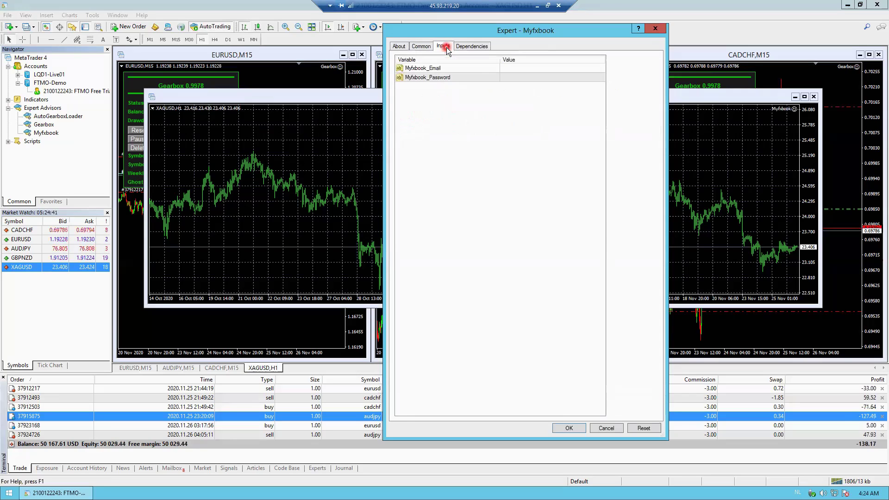
pyautogui.click(521, 66)
pyautogui.click(521, 67)
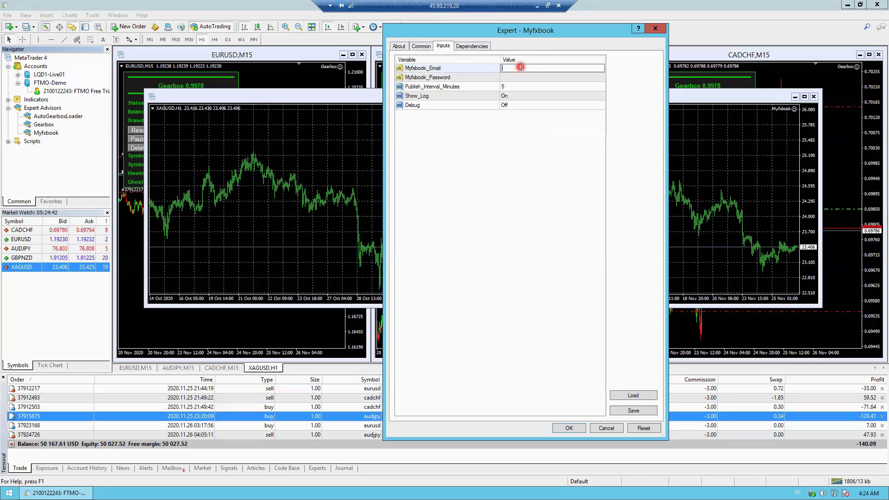
pyautogui.write('email@email')
pyautogui.click(541, 76)
pyautogui.click(544, 77)
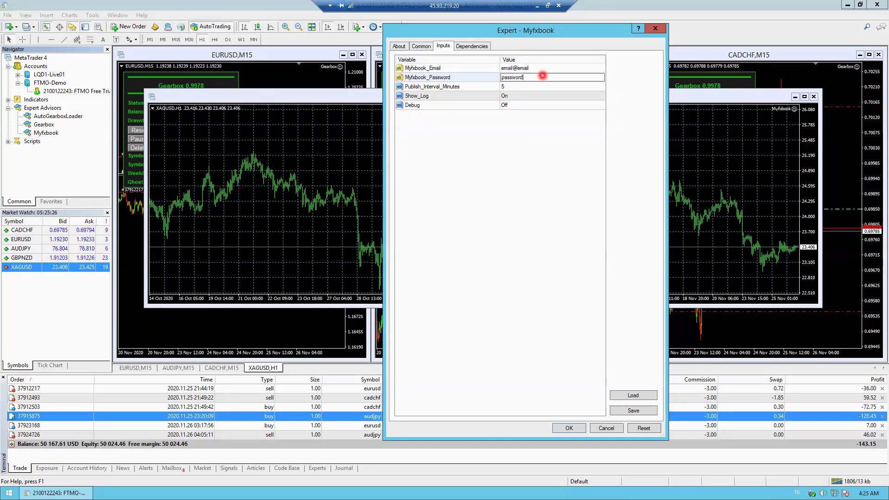
pyautogui.write('password')
pyautogui.click(528, 139)
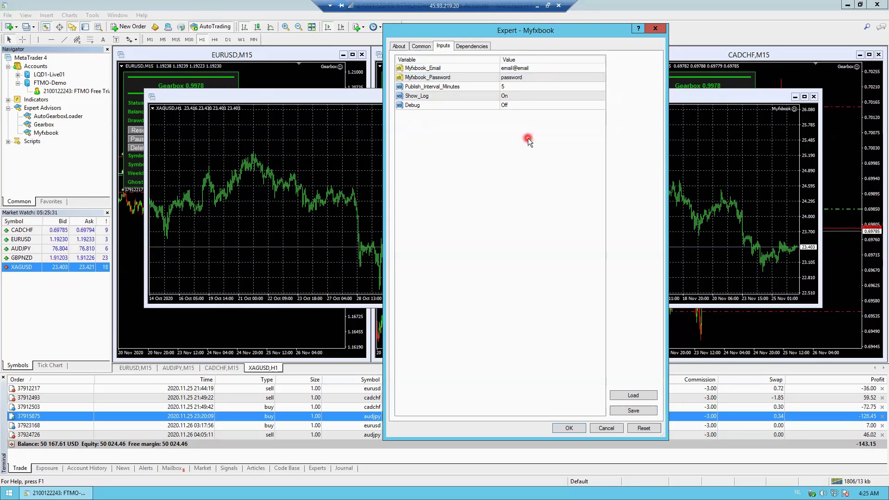
pyautogui.click(566, 431)
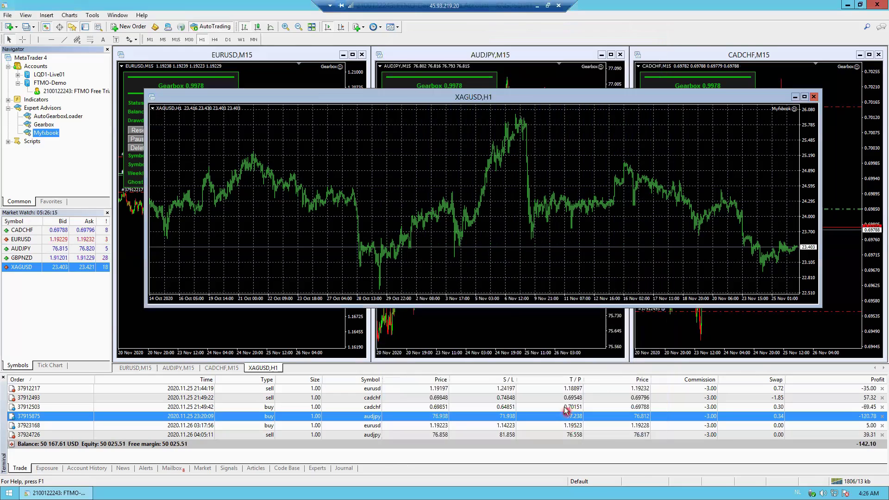
# - Minimise the XAGUSD H1 chart window running the Myfxbook expert
pyautogui.click(439, 238)
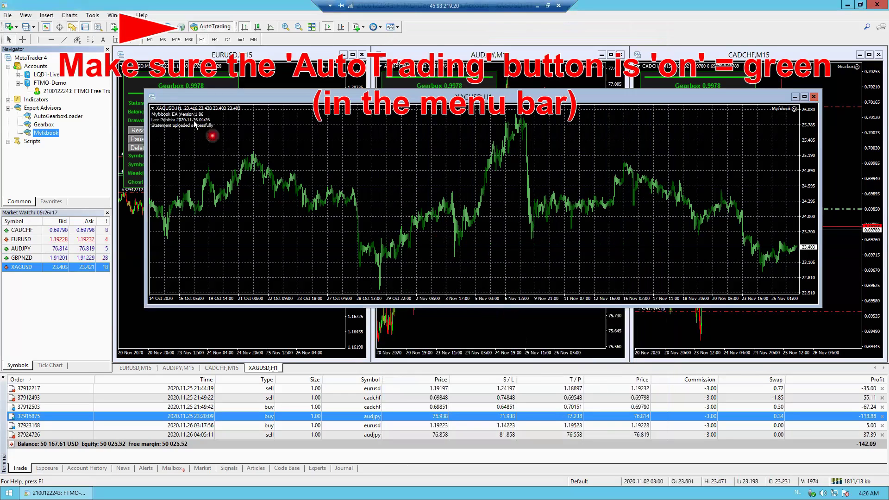
pyautogui.click(157, 118)
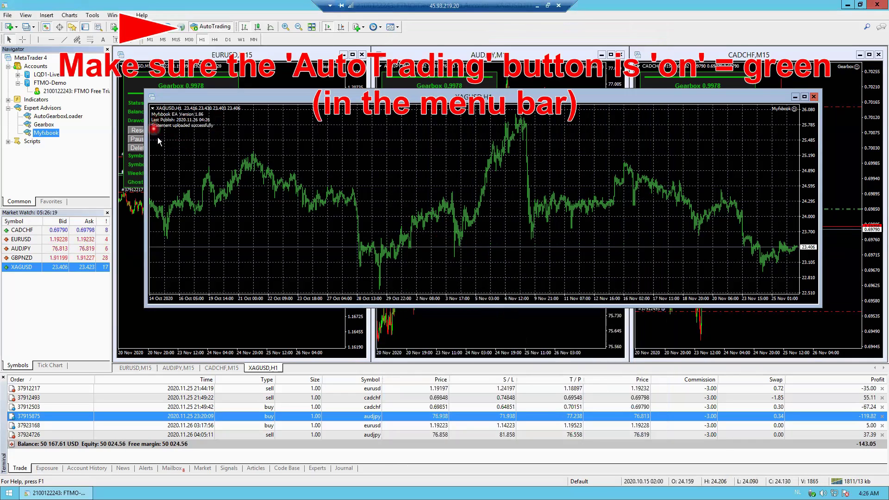
pyautogui.click(225, 135)
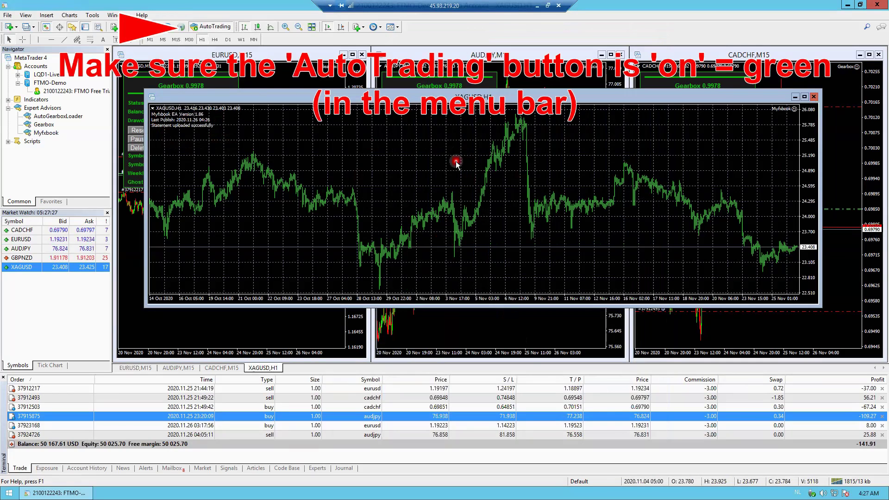
pyautogui.click(208, 38)
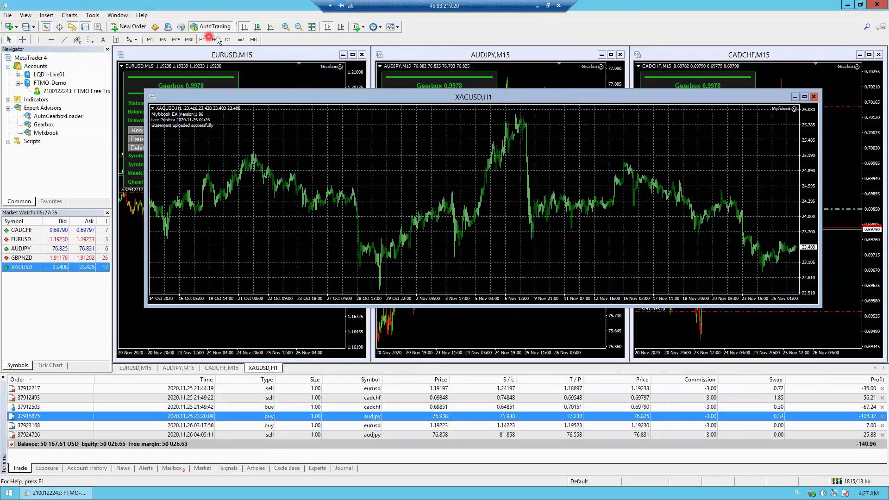
pyautogui.click(416, 157)
pyautogui.click(784, 140)
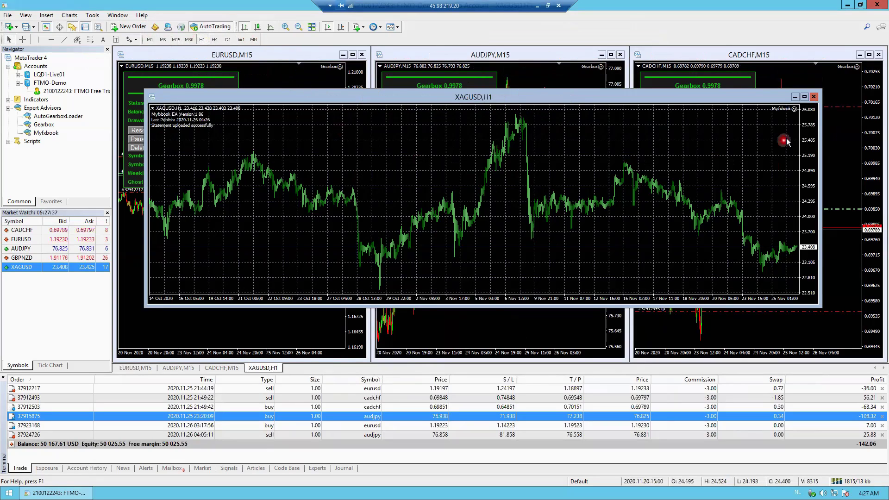
pyautogui.click(795, 97)
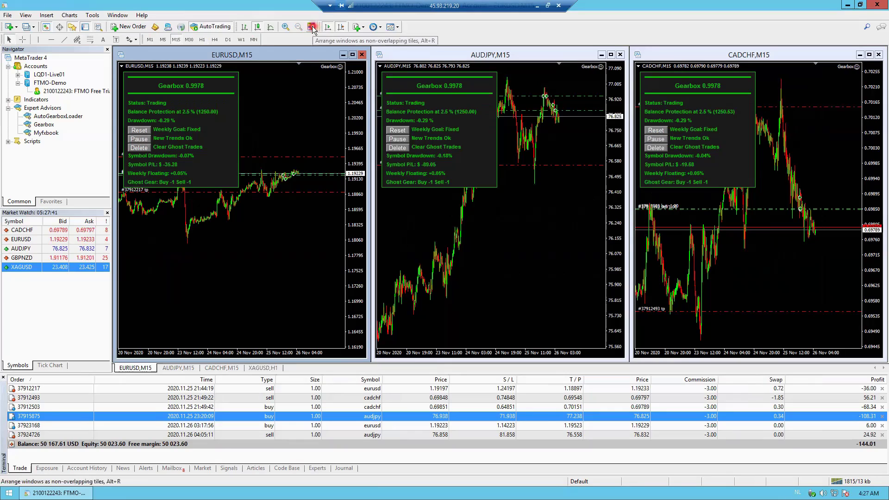
# - Tile the three M15 charts side by side and restore the minimised XAGUSD chart
pyautogui.click(353, 56)
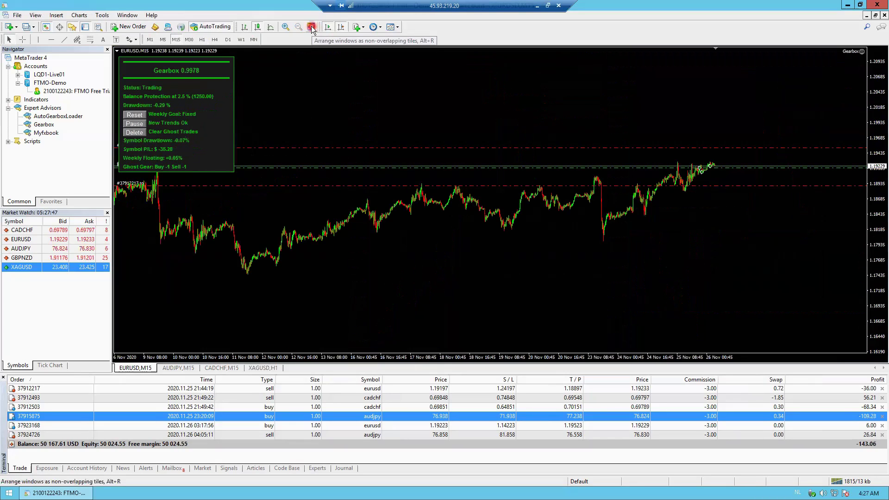
pyautogui.click(312, 27)
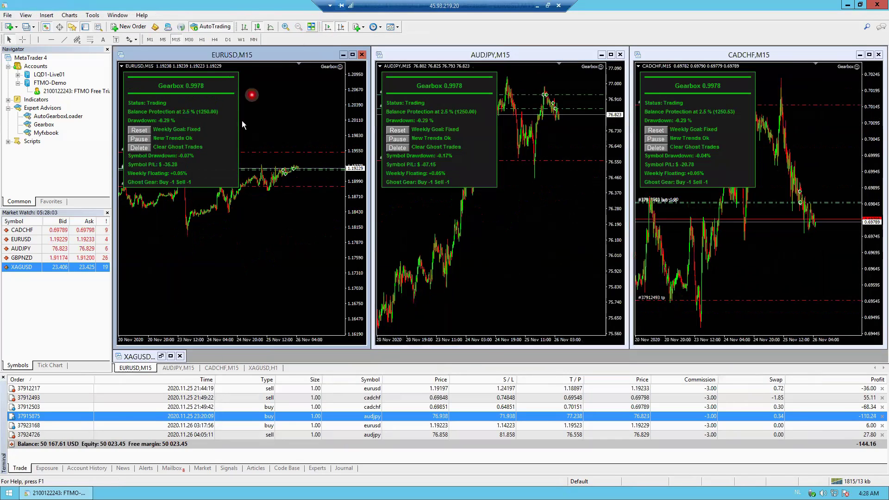
pyautogui.click(138, 357)
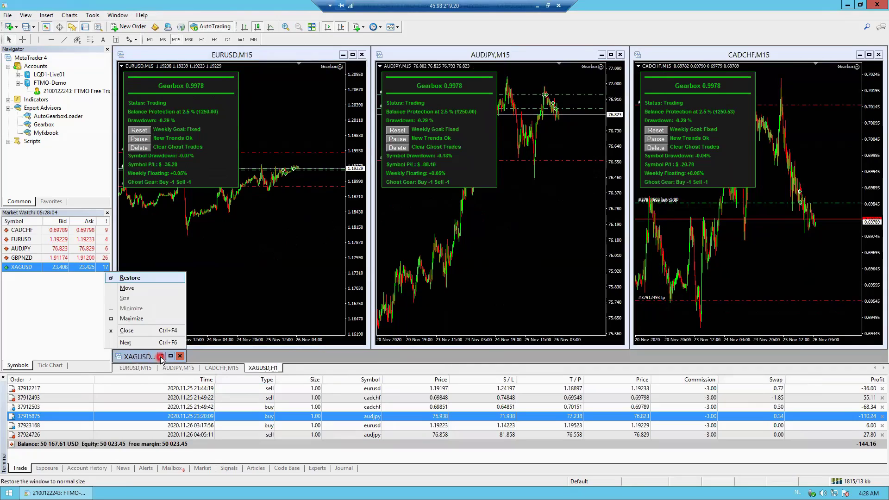
pyautogui.click(164, 344)
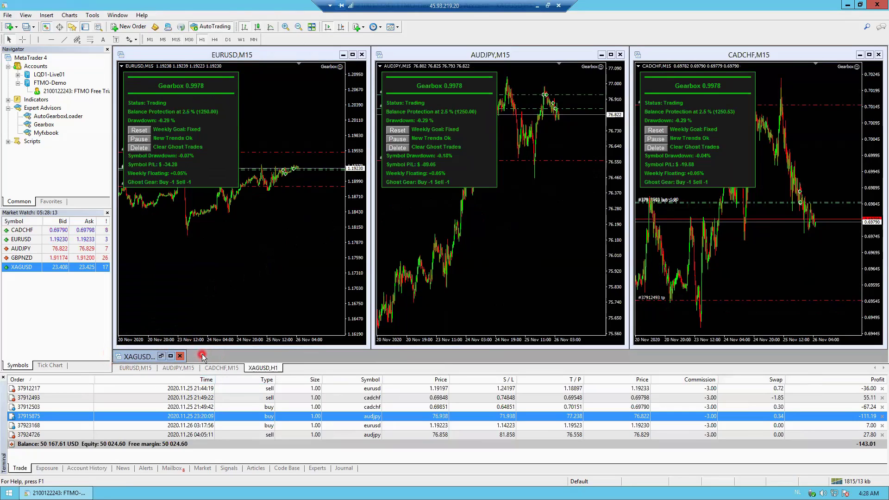
pyautogui.click(161, 356)
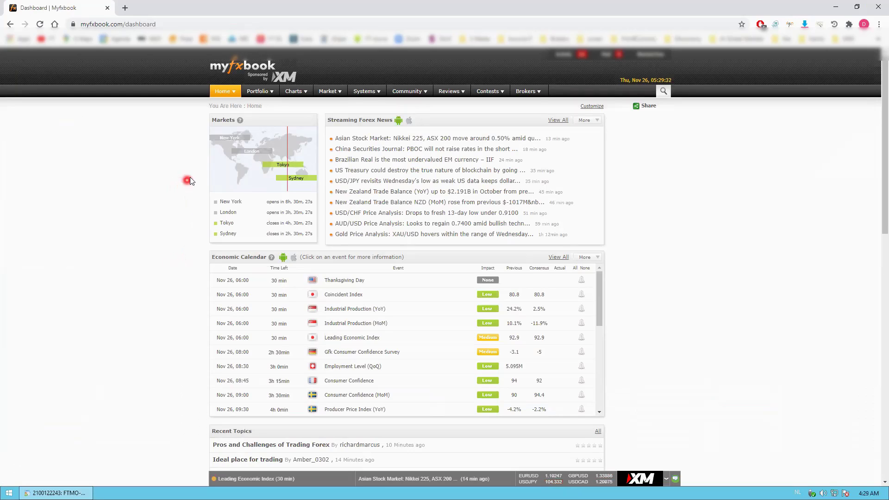
# - Add the MT4 account to the portfolio with broker FTMO and server FTMO-Demo
pyautogui.moveTo(271, 96)
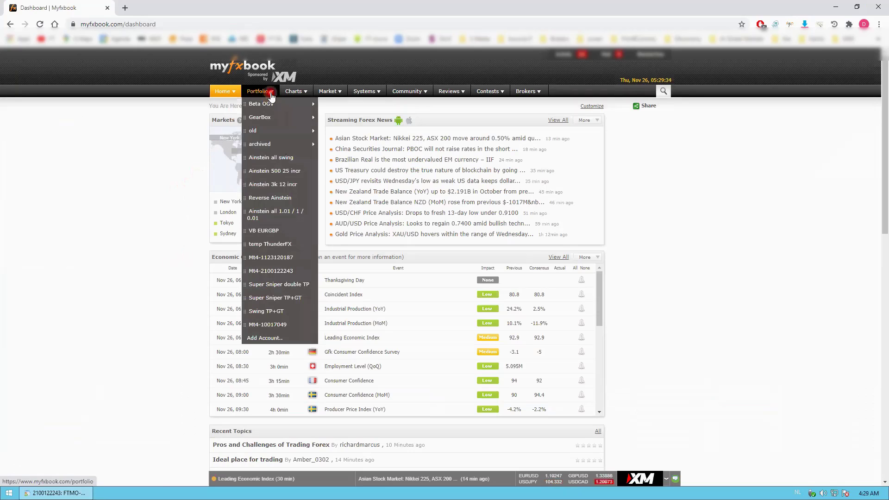
pyautogui.click(280, 338)
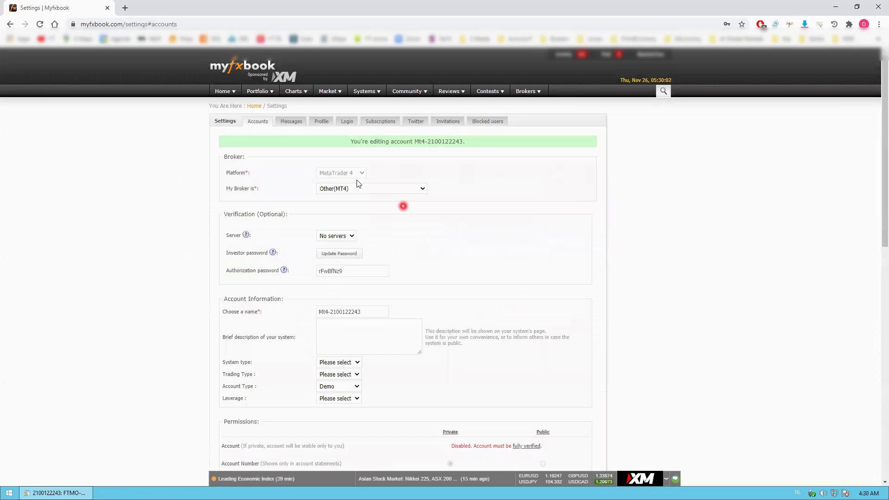
pyautogui.click(381, 188)
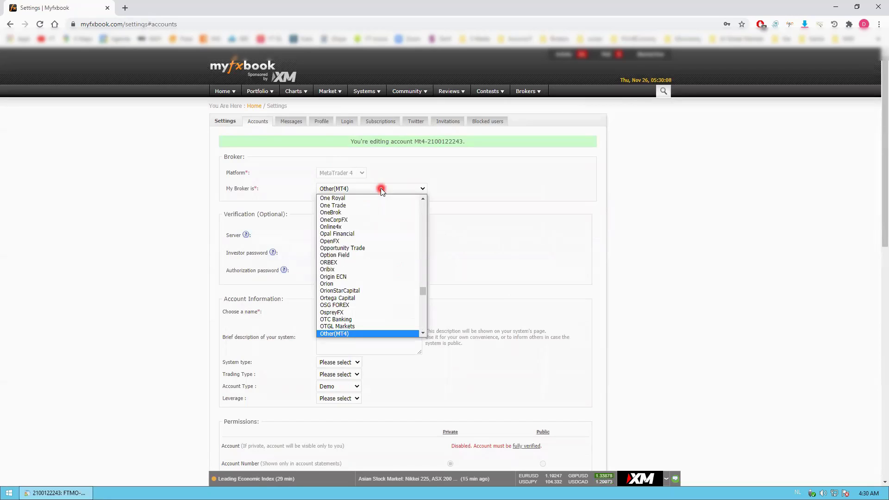
pyautogui.write('ftmo')
pyautogui.press('Return')
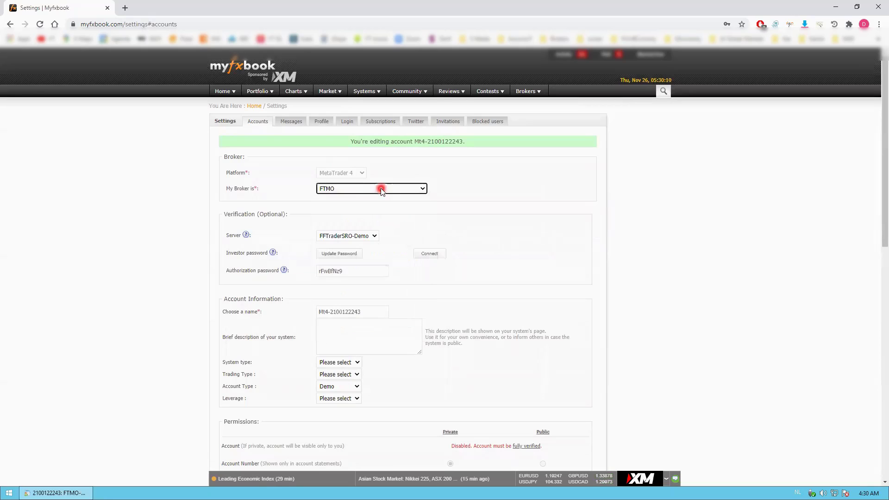
pyautogui.click(374, 236)
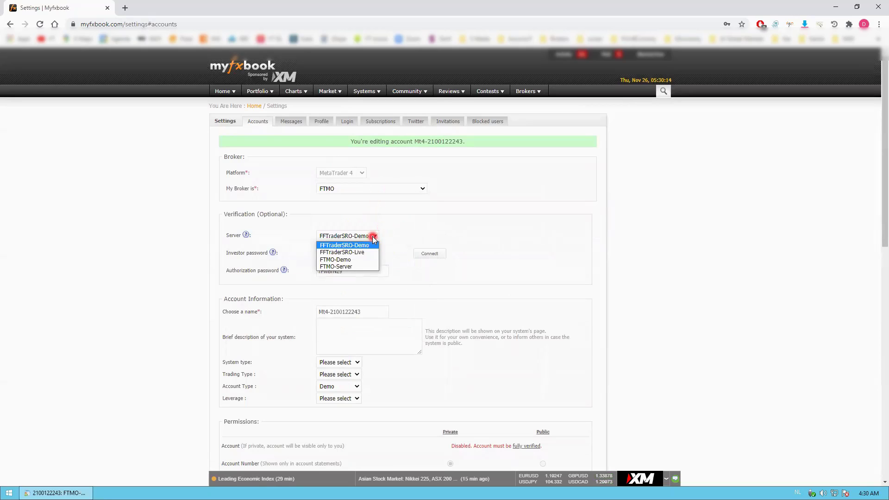
pyautogui.click(368, 259)
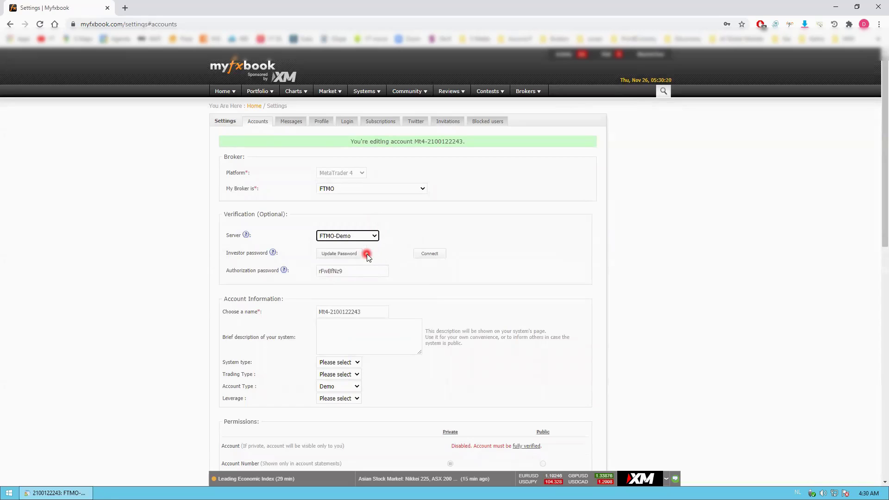
# - Copy the authorization password and switch back to MetaTrader 4 with Alt+Tab
pyautogui.click(345, 272)
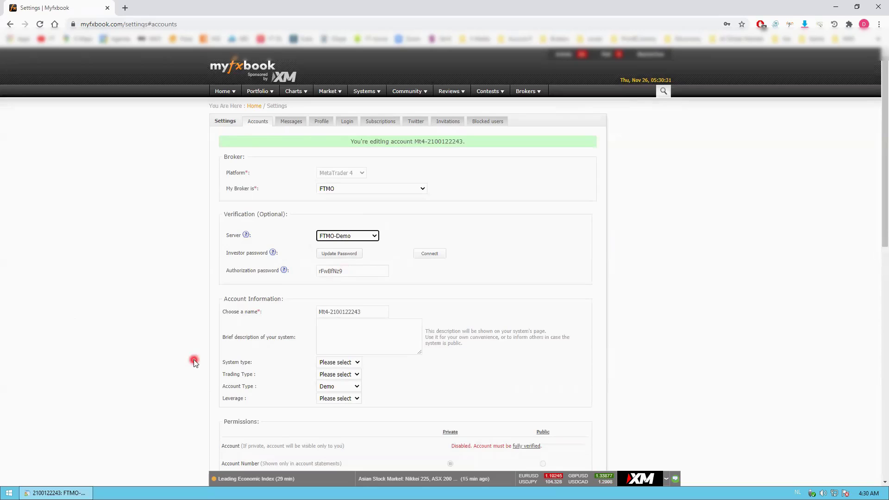
pyautogui.click(346, 269)
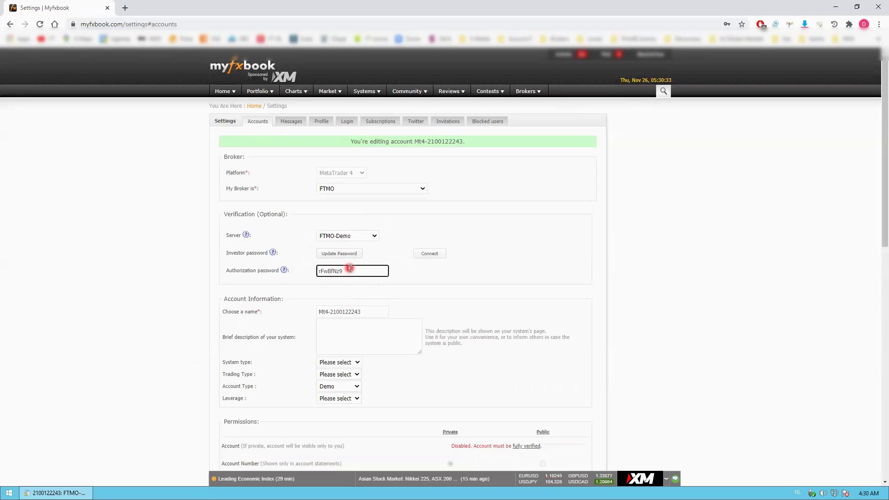
pyautogui.click(269, 274)
pyautogui.click(346, 272)
pyautogui.moveTo(356, 269); pyautogui.dragTo(317, 271)
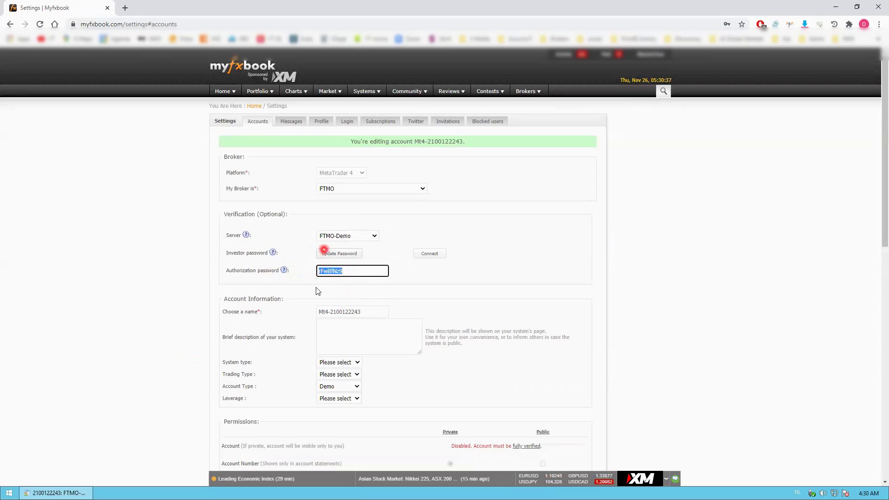
pyautogui.rightClick(332, 273)
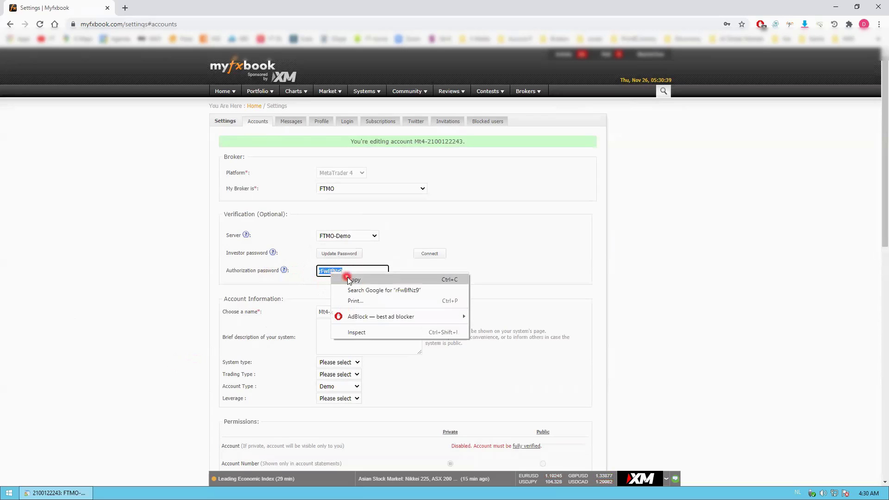
pyautogui.click(354, 280)
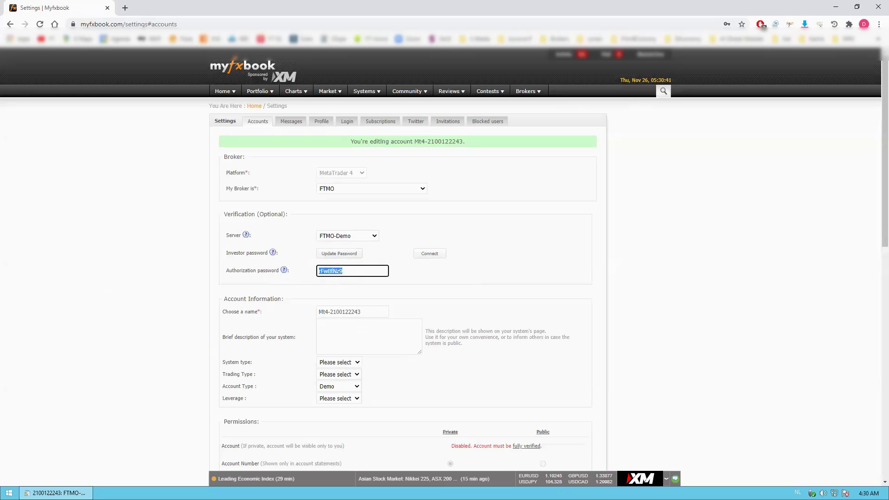
pyautogui.hotkey('alt', 'Tab')
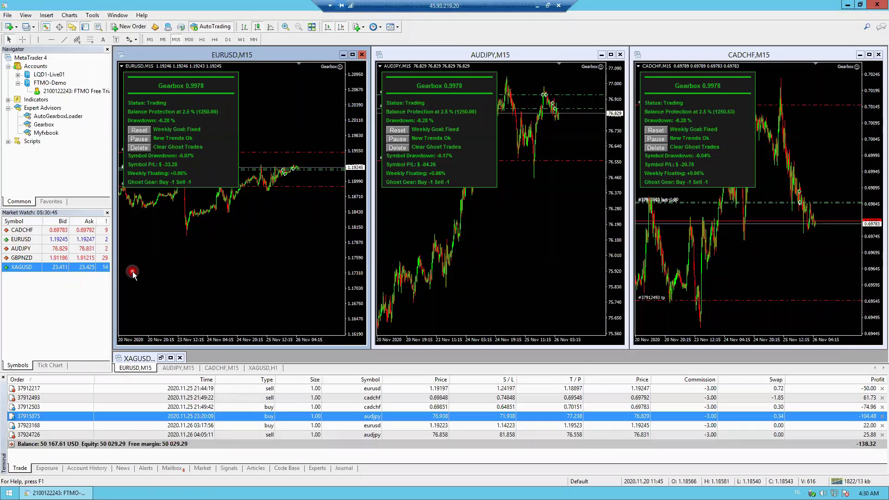
# - Open the FTMO account's Change Password dialog, select the investor password, and close it unchanged
pyautogui.rightClick(85, 94)
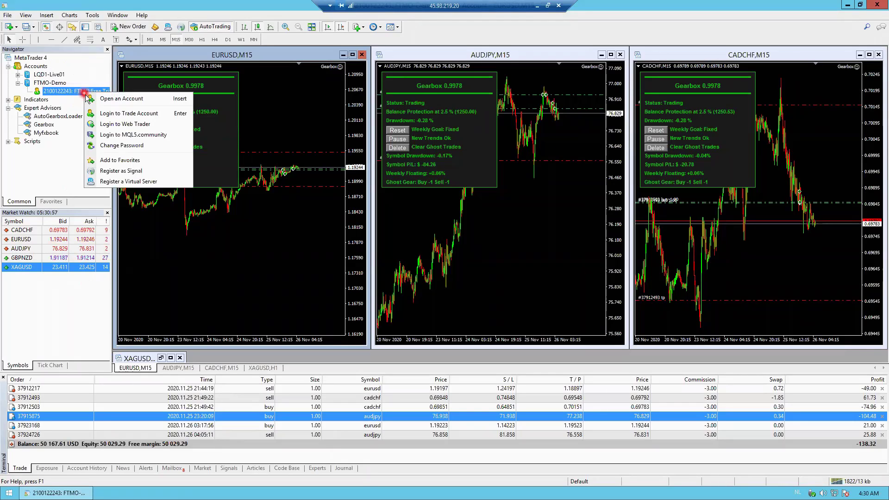
pyautogui.click(149, 152)
pyautogui.click(413, 242)
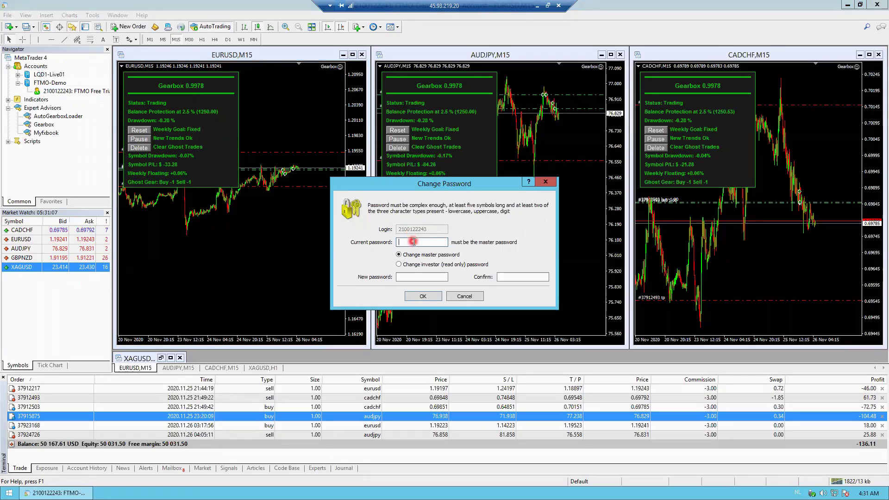
pyautogui.click(398, 264)
pyautogui.click(398, 264)
pyautogui.click(416, 276)
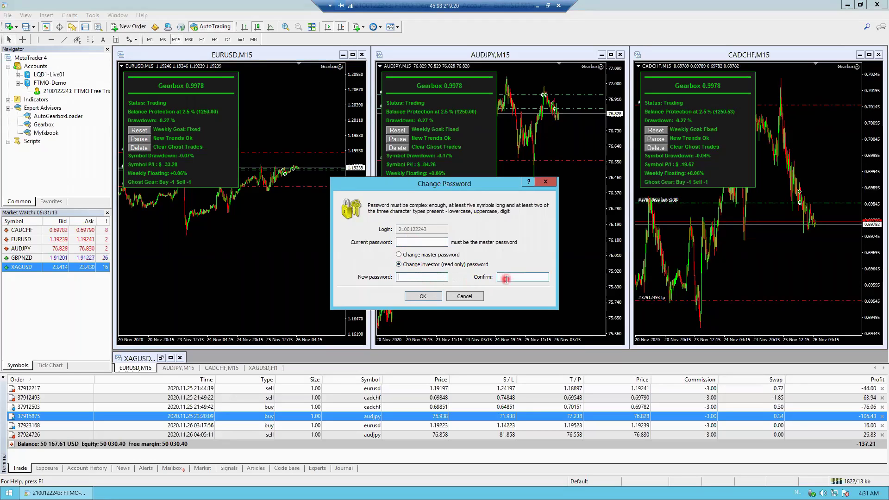
pyautogui.click(507, 279)
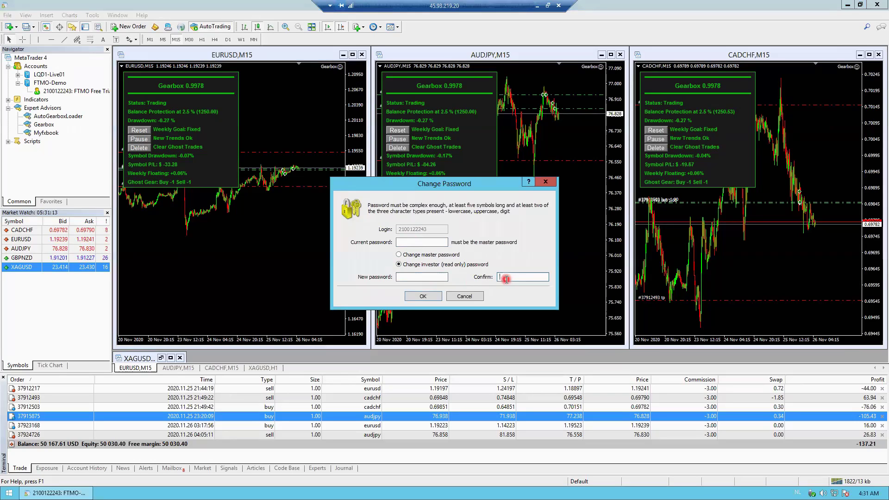
pyautogui.click(420, 297)
pyautogui.click(440, 279)
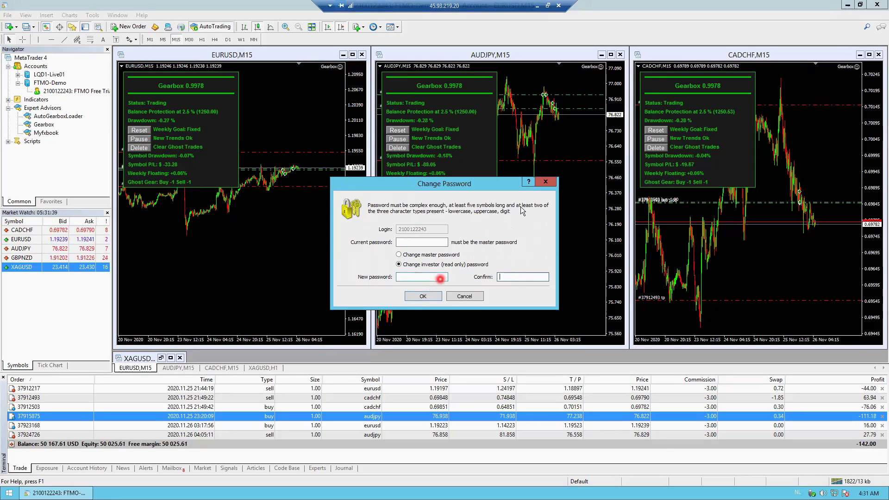
pyautogui.click(545, 182)
pyautogui.click(259, 298)
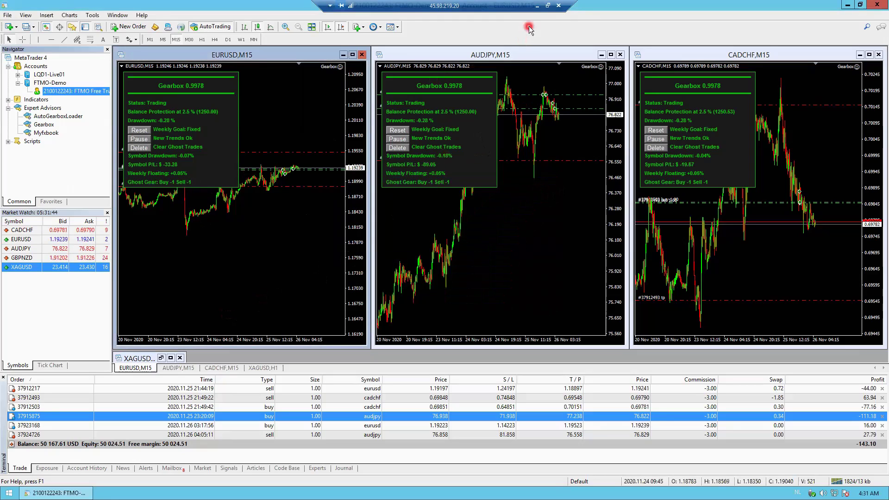
# - Reopen Change Password with the investor option, close it again, and return to the browser
pyautogui.rightClick(82, 95)
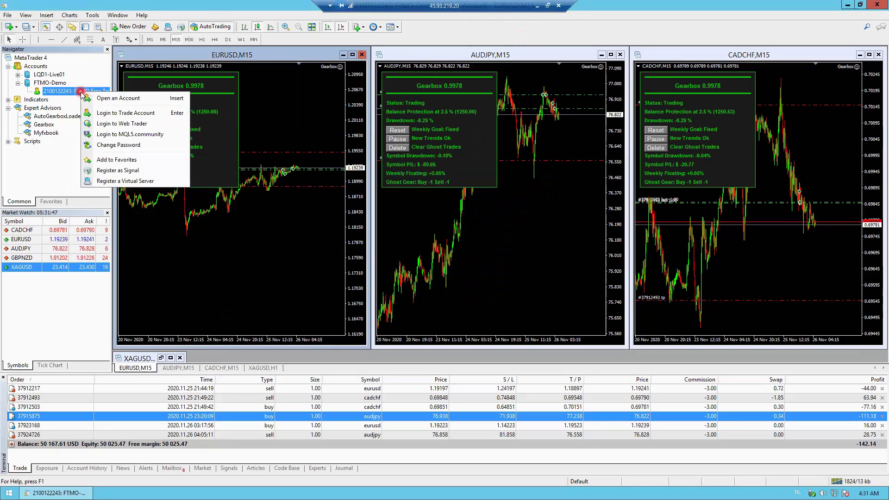
pyautogui.click(119, 145)
pyautogui.click(420, 242)
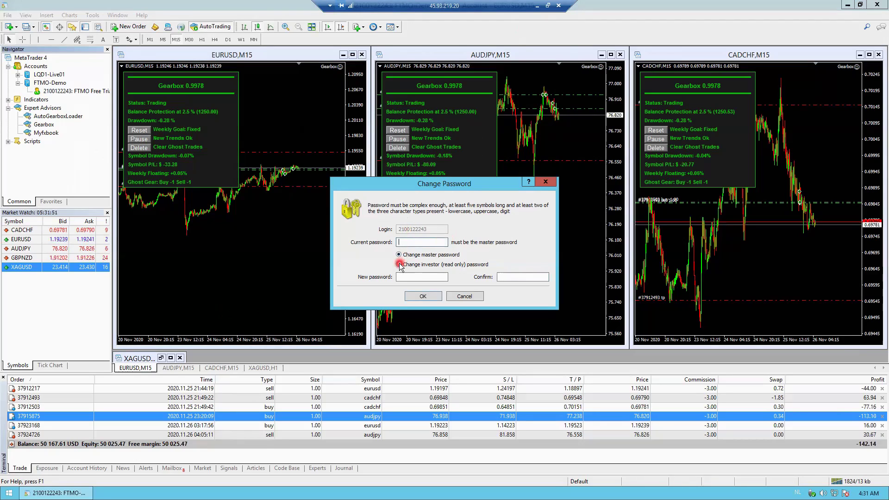
pyautogui.click(399, 264)
pyautogui.click(425, 296)
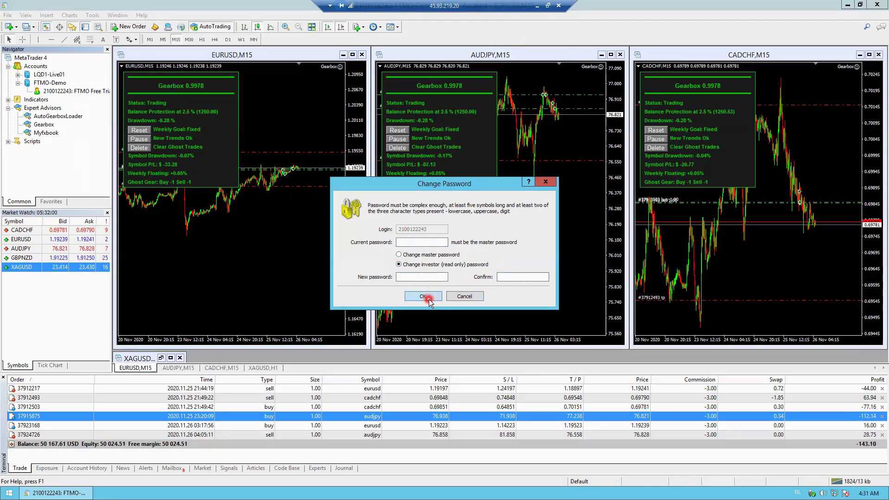
pyautogui.click(547, 184)
pyautogui.click(538, 6)
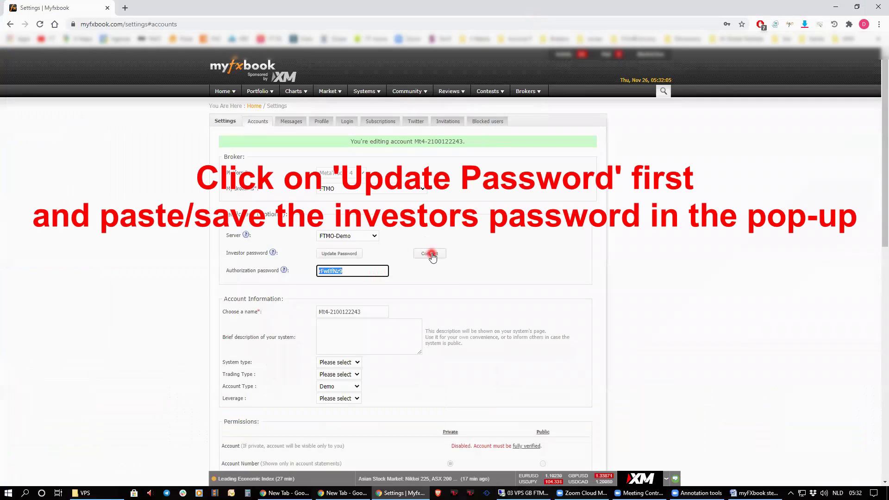
# - Replace the old account name with 'FTMO trial' and save the account settings
pyautogui.click(431, 268)
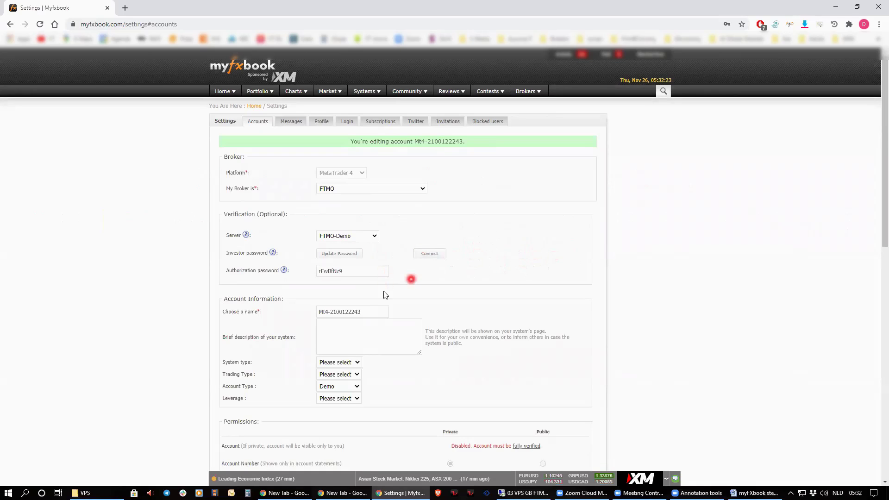
pyautogui.moveTo(374, 312); pyautogui.dragTo(304, 312)
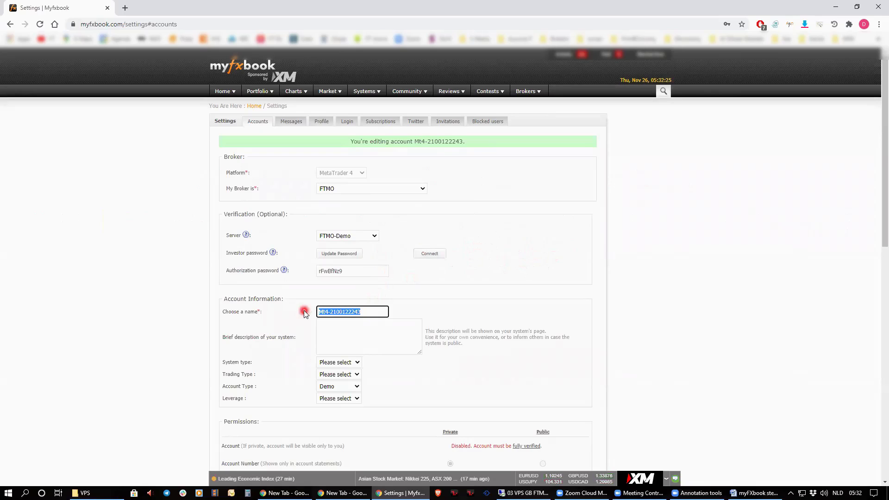
pyautogui.press('BackSpace')
pyautogui.write('FTMO trial')
pyautogui.click(304, 314)
pyautogui.scroll(-5, 368, 345)
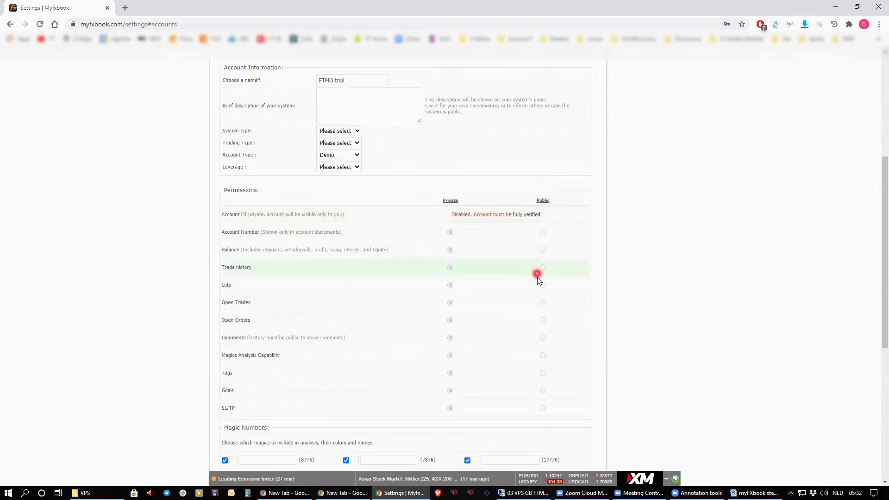
pyautogui.scroll(-3, 537, 277)
pyautogui.click(552, 386)
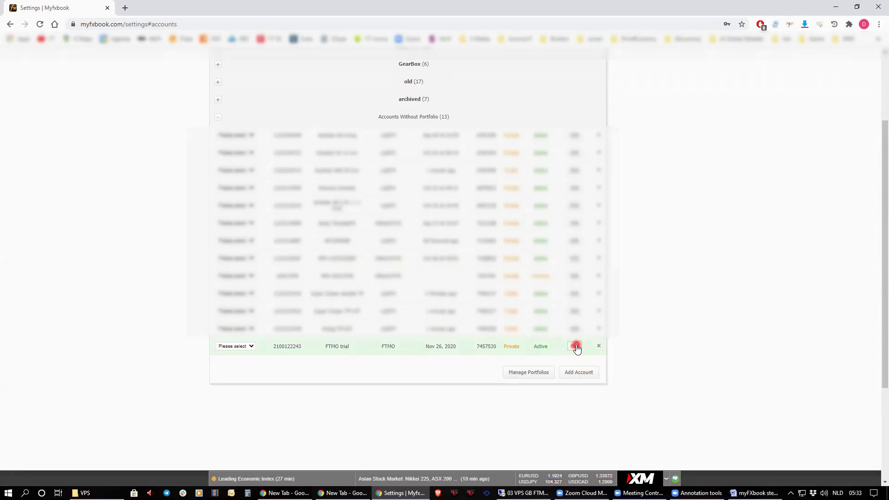
# - Review the FTMO trial account's settings, leaving permissions Private, and save them again
pyautogui.click(575, 347)
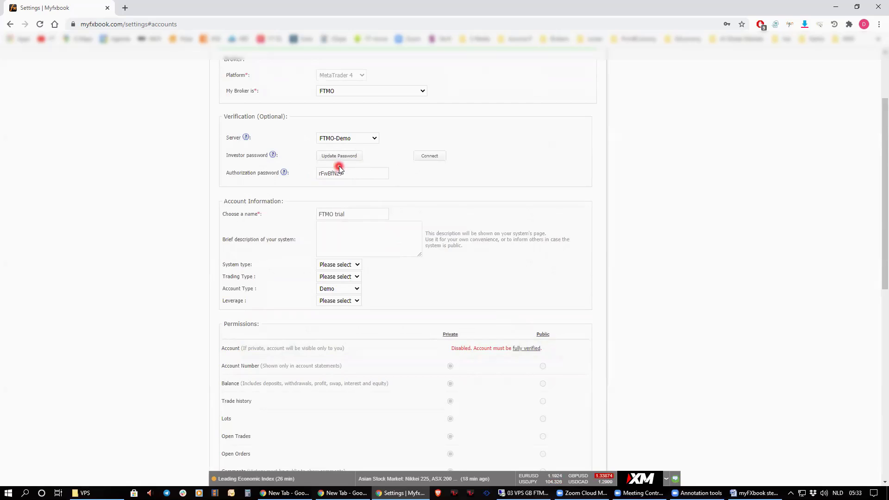
pyautogui.scroll(-2, 545, 361)
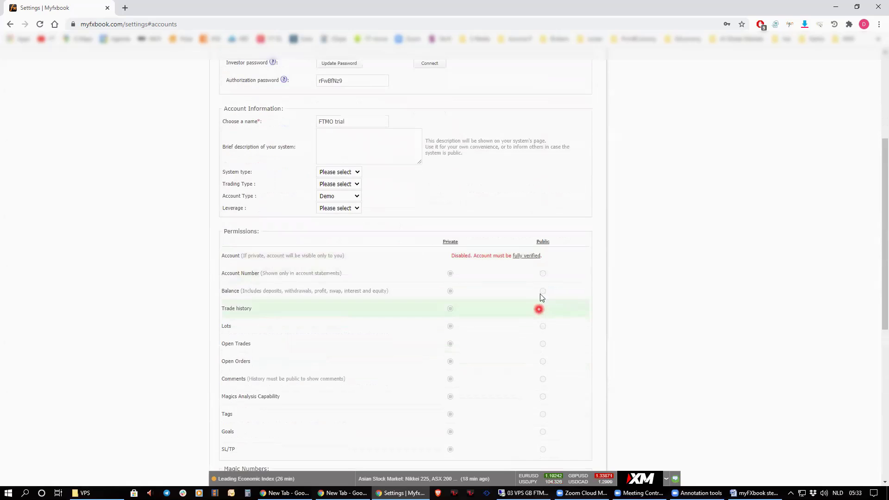
pyautogui.scroll(-2, 542, 347)
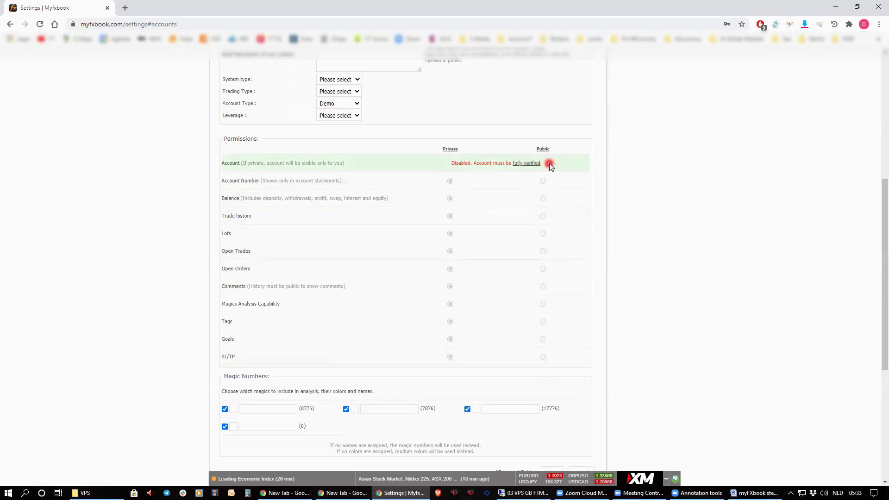
pyautogui.scroll(-4, 549, 167)
pyautogui.click(552, 288)
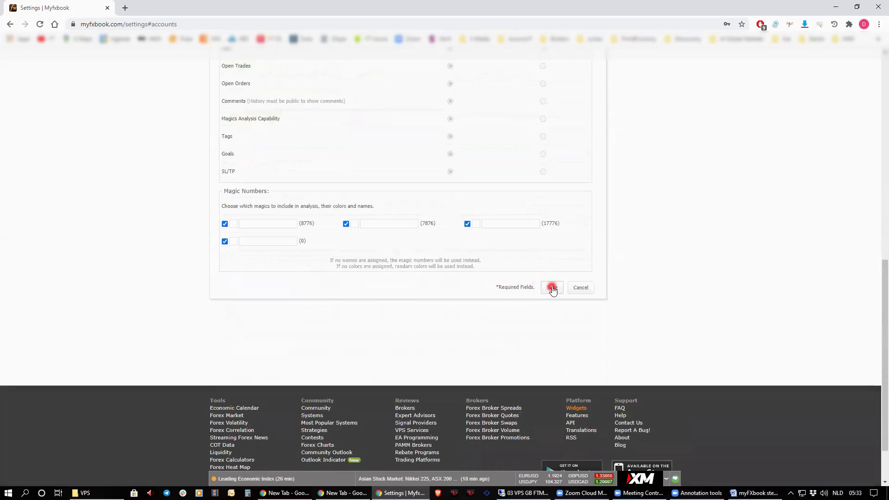
# - Open the FTMO trial page from Portfolio, close the PAYBACKFX banner, and view then close Share options
pyautogui.moveTo(257, 91)
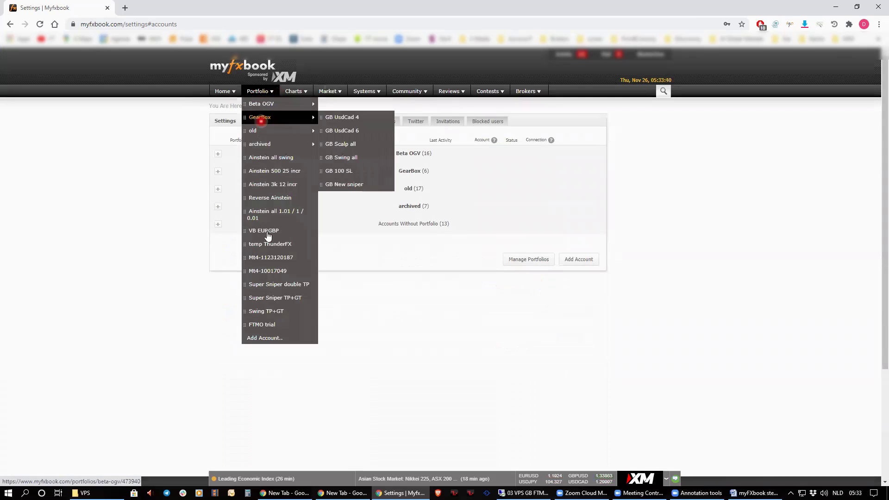
pyautogui.click(272, 326)
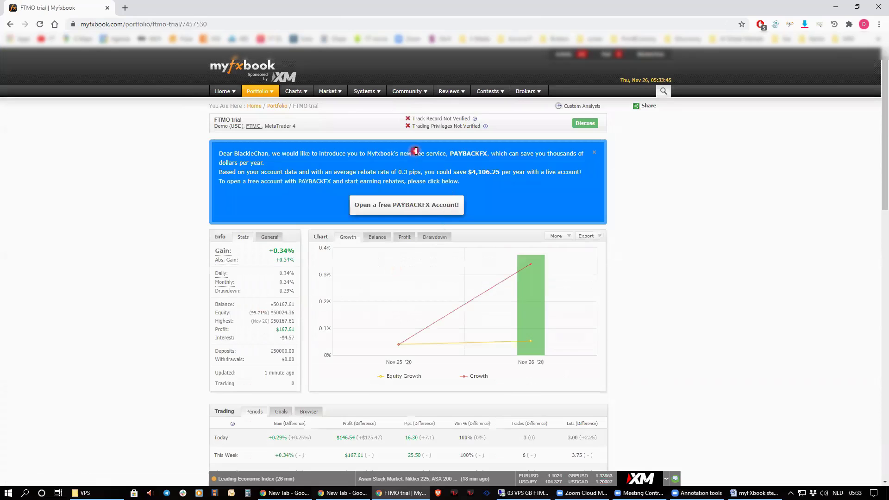
pyautogui.click(597, 153)
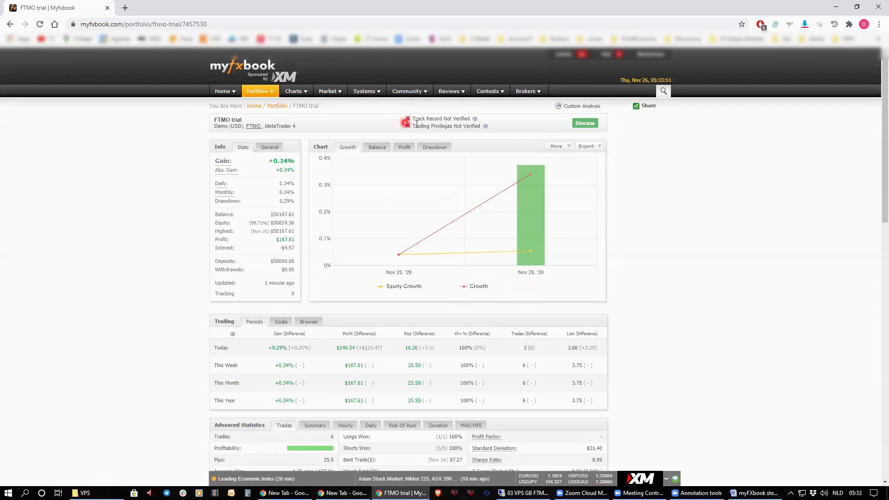
pyautogui.click(647, 106)
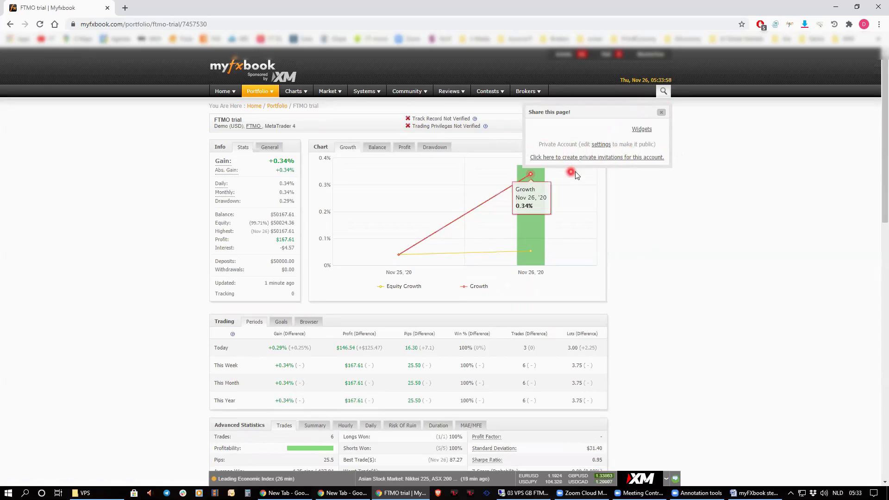
pyautogui.click(661, 114)
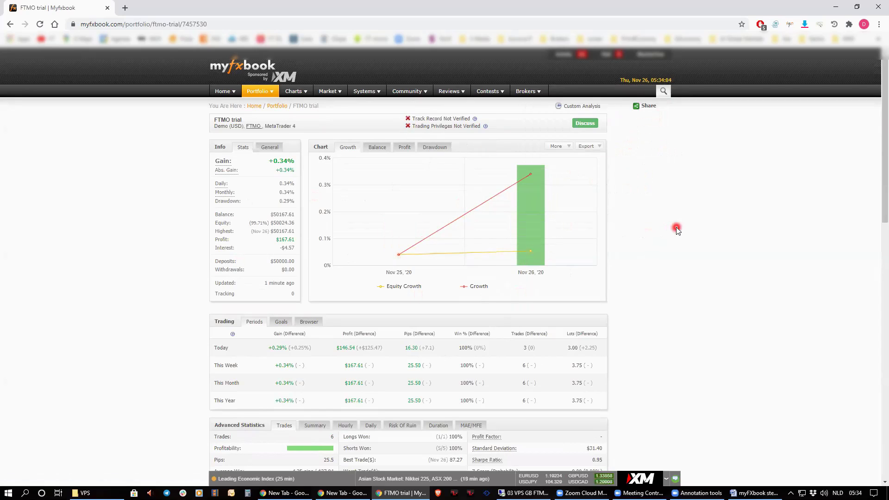